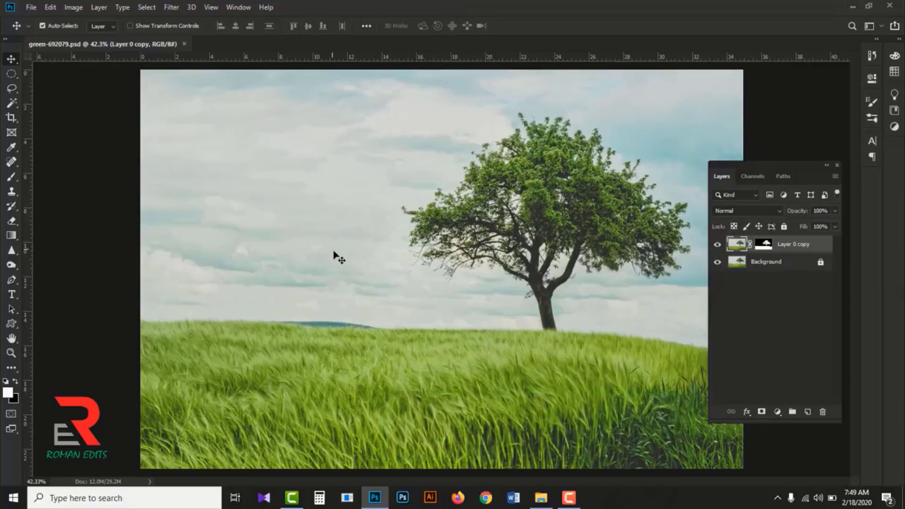
# Toggle the Background layer's visibility to compare the masked tree cutout with the original photo.
pyautogui.click(718, 263)
pyautogui.click(717, 264)
pyautogui.click(717, 265)
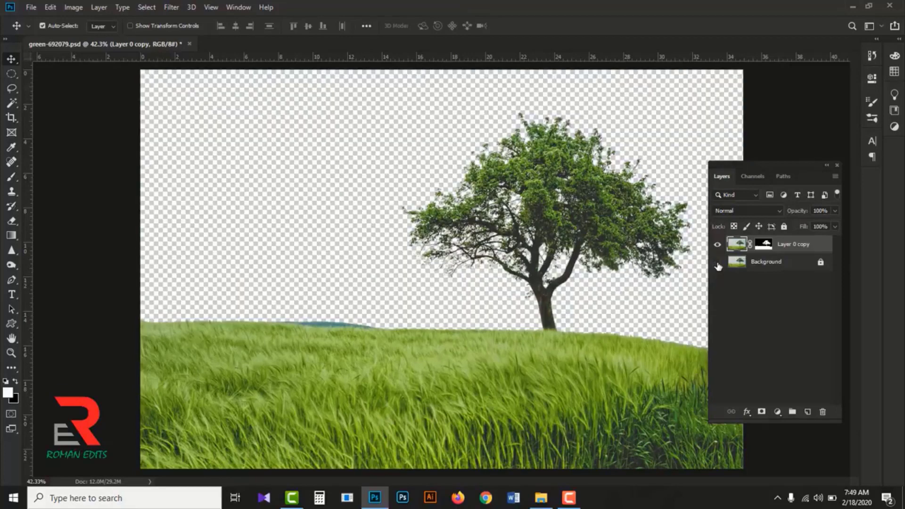
pyautogui.click(717, 263)
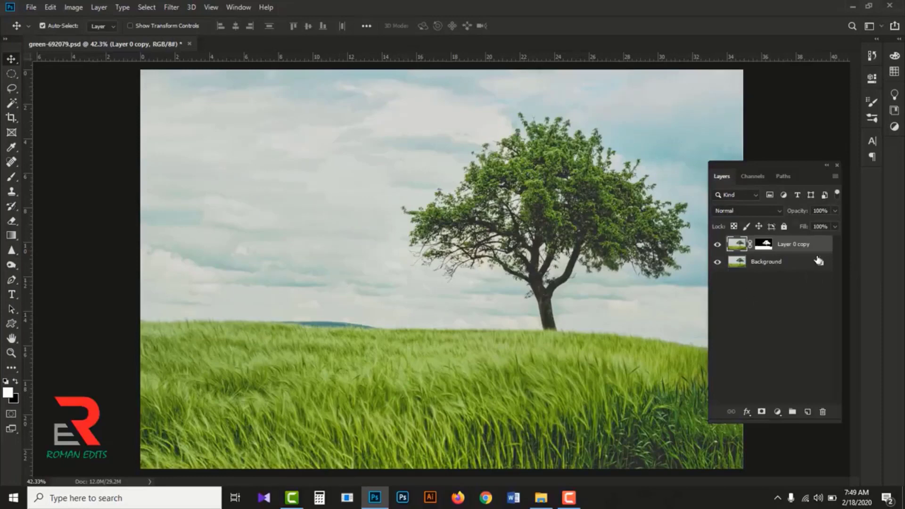
# Delete the masked Layer 0 copy layer and the Blue copy channel, leaving only the original Background image.
pyautogui.moveTo(817, 247); pyautogui.dragTo(822, 411)
pyautogui.click(759, 178)
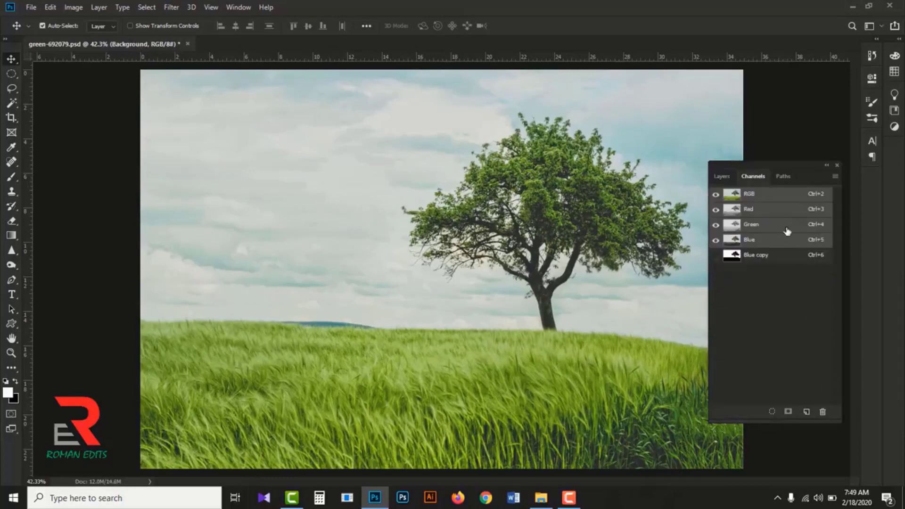
pyautogui.click(798, 259)
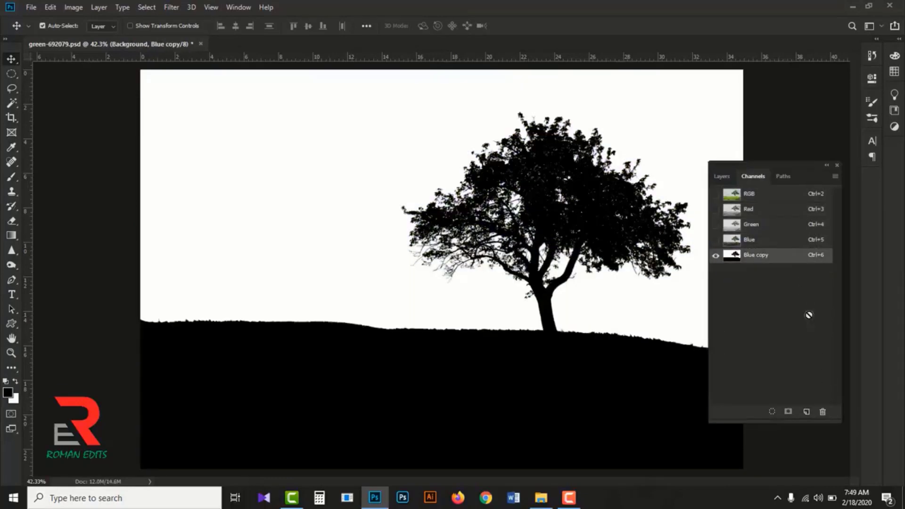
pyautogui.moveTo(809, 314); pyautogui.dragTo(823, 411)
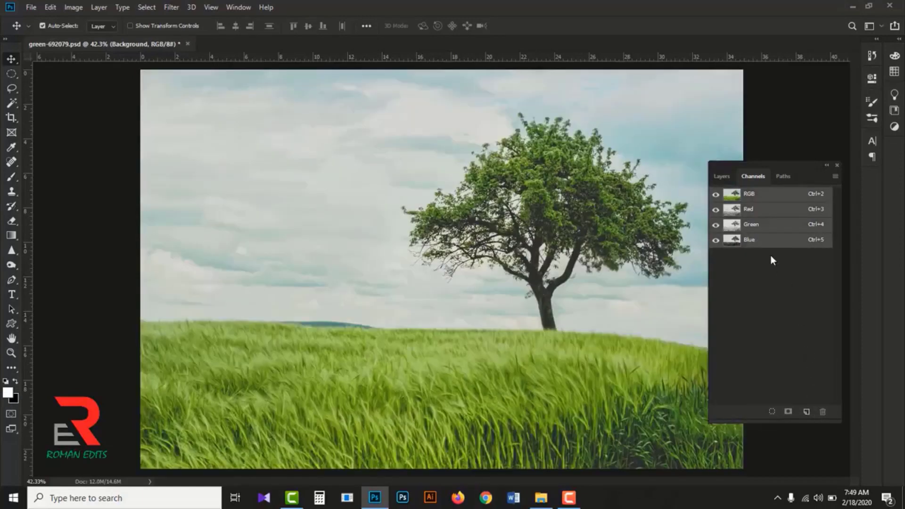
pyautogui.click(722, 178)
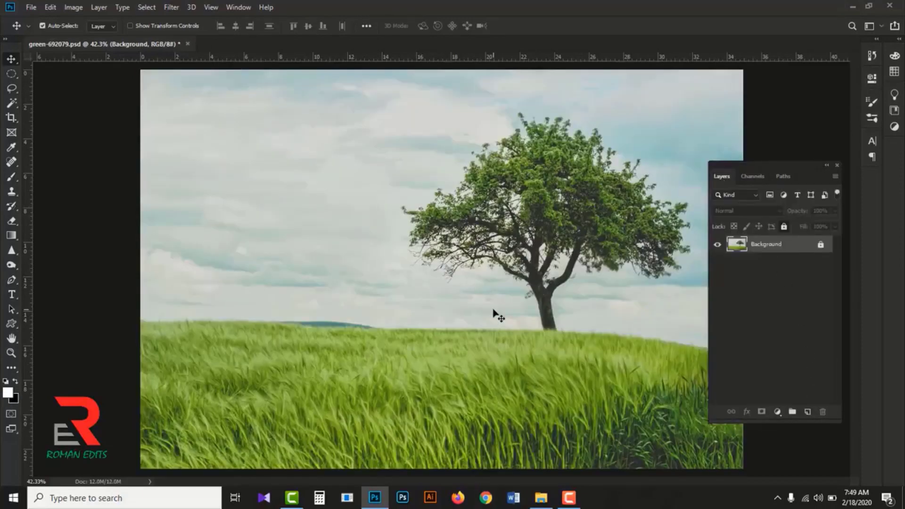
# Detach and close the Channels panel, reopen it, and dock it back between Layers and Paths.
pyautogui.click(754, 177)
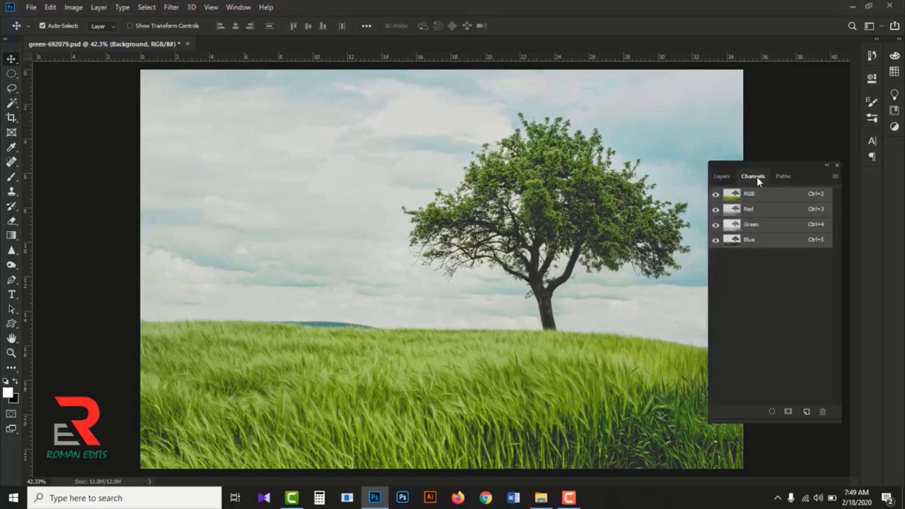
pyautogui.moveTo(757, 178); pyautogui.dragTo(554, 180)
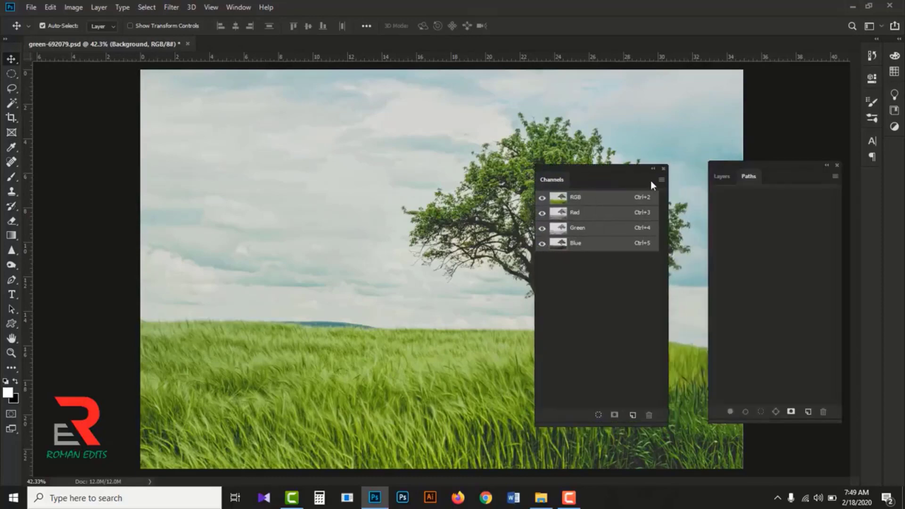
pyautogui.click(663, 169)
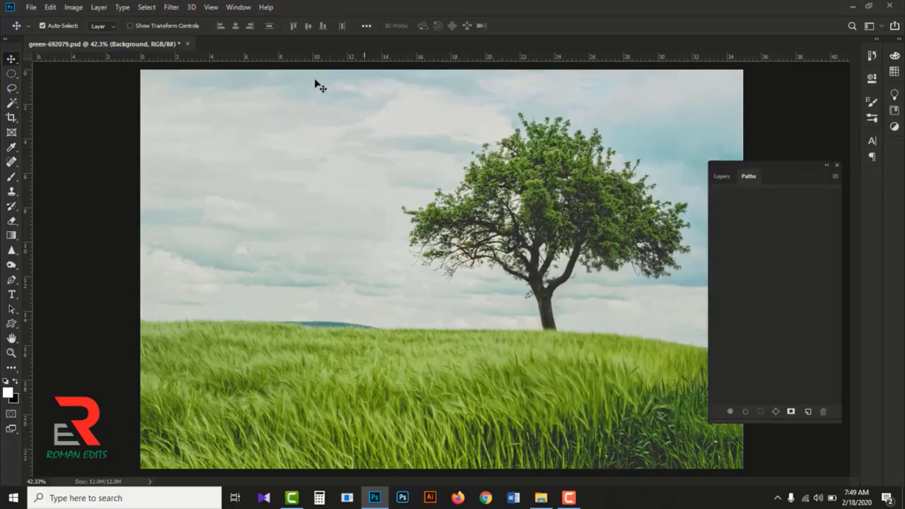
pyautogui.click(238, 9)
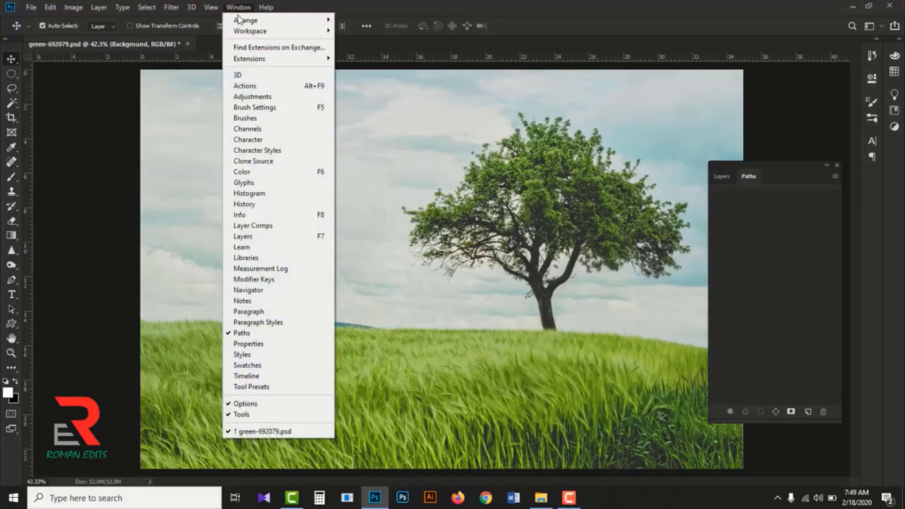
pyautogui.click(253, 130)
pyautogui.moveTo(554, 184); pyautogui.dragTo(749, 181)
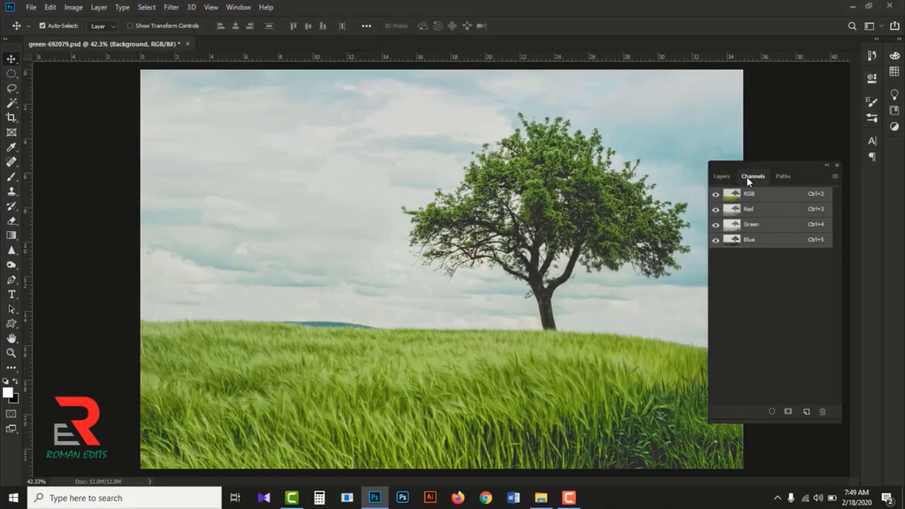
pyautogui.click(718, 176)
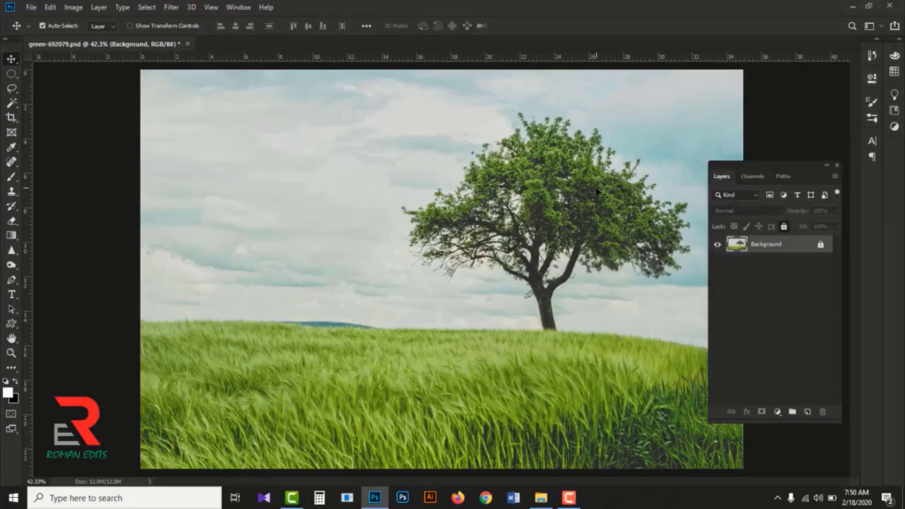
# Duplicate the Blue channel of the tree photo.
pyautogui.click(752, 177)
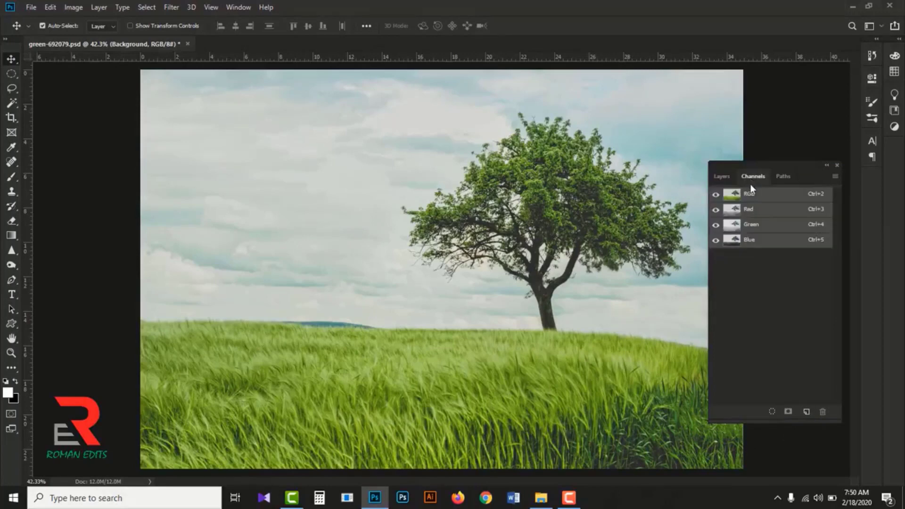
pyautogui.click(762, 242)
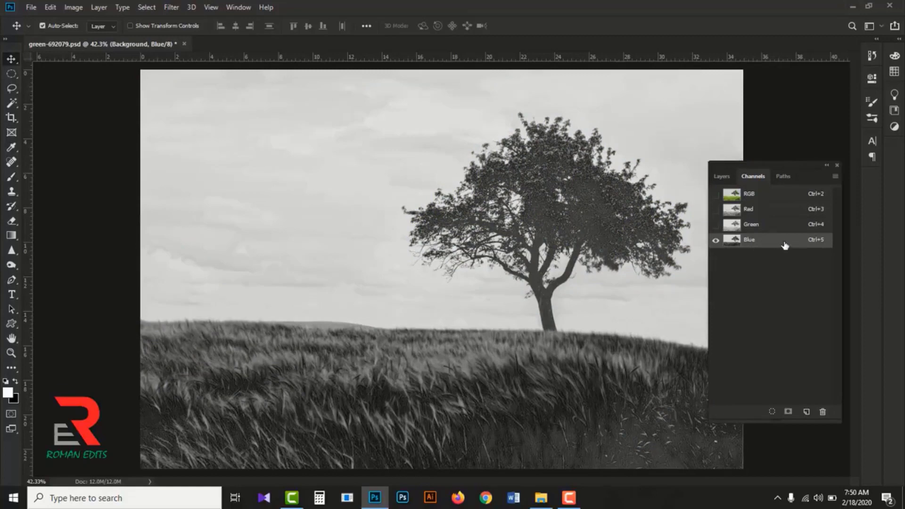
pyautogui.moveTo(785, 245); pyautogui.dragTo(808, 413)
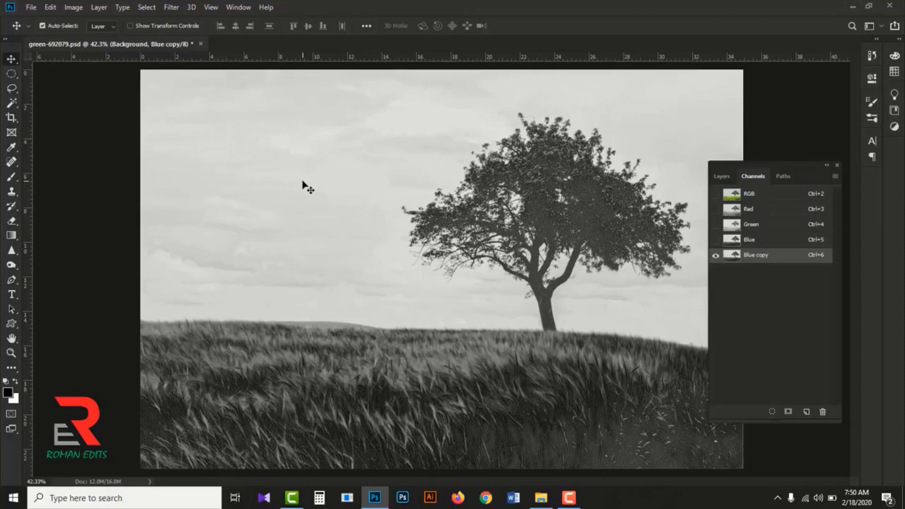
pyautogui.press('ctrl')
pyautogui.hotkey('ctrl', 'l')
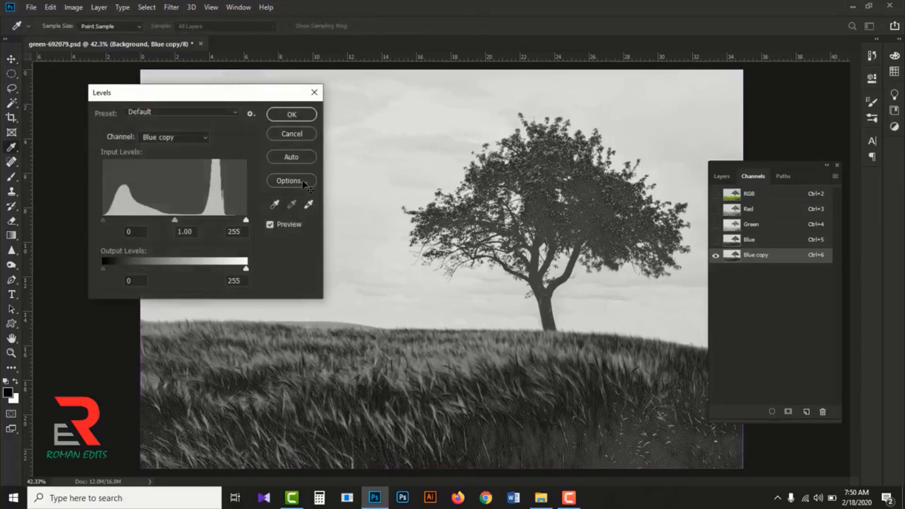
pyautogui.click(293, 134)
# Apply a Levels adjustment to the Blue copy channel with input black at 130 and input white at 153.
pyautogui.click(75, 10)
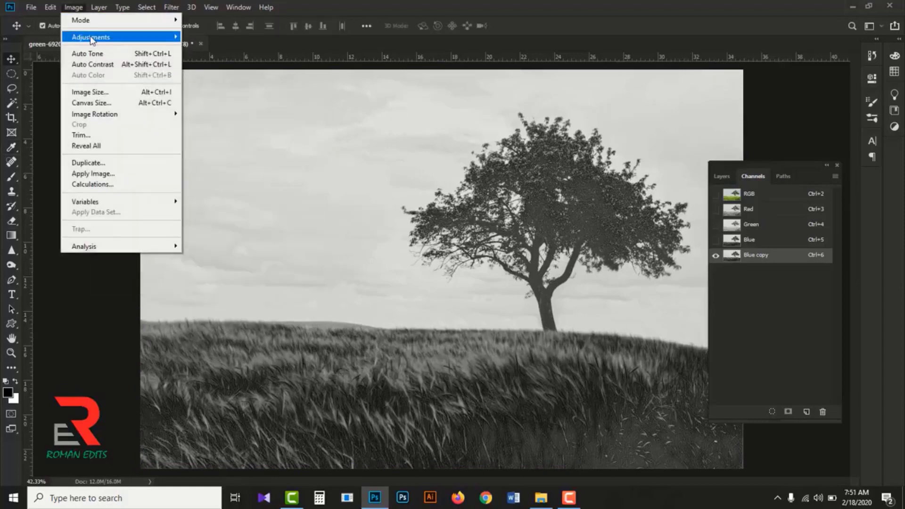
pyautogui.moveTo(92, 40)
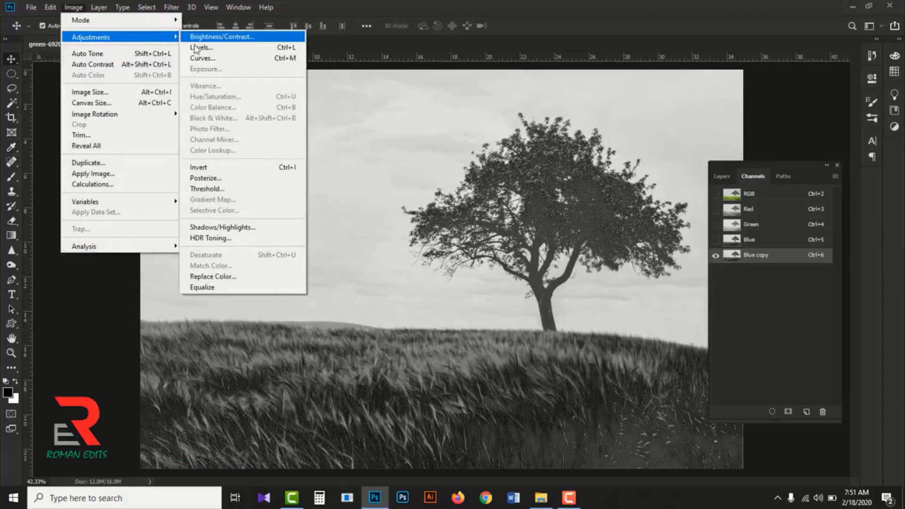
pyautogui.click(283, 49)
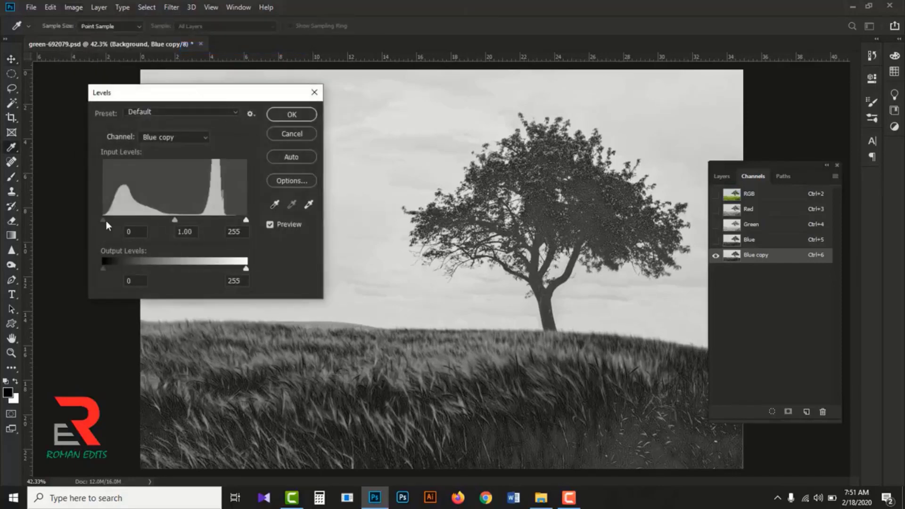
pyautogui.moveTo(103, 221); pyautogui.dragTo(169, 220)
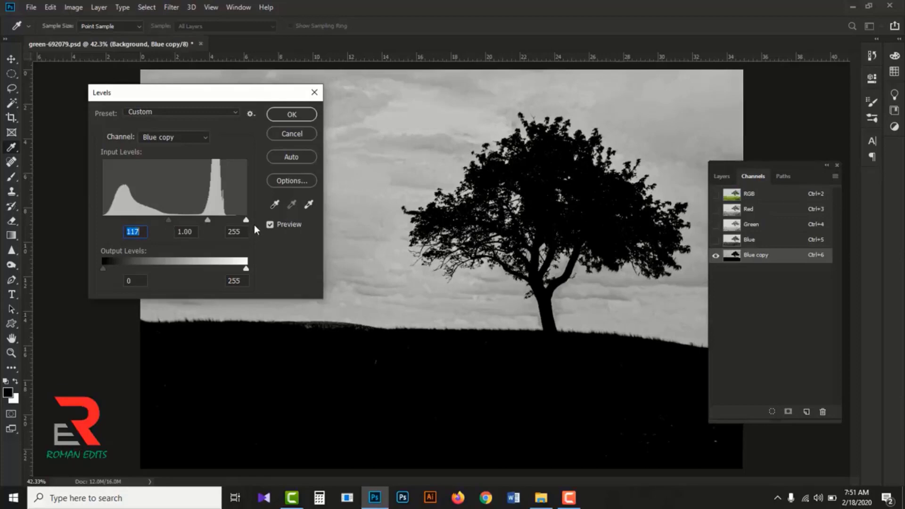
pyautogui.moveTo(245, 221); pyautogui.dragTo(176, 223)
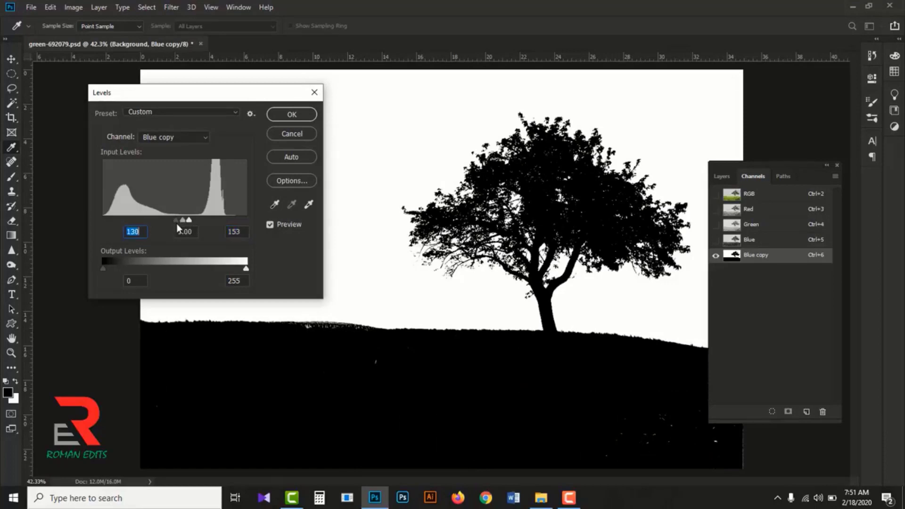
pyautogui.click(291, 116)
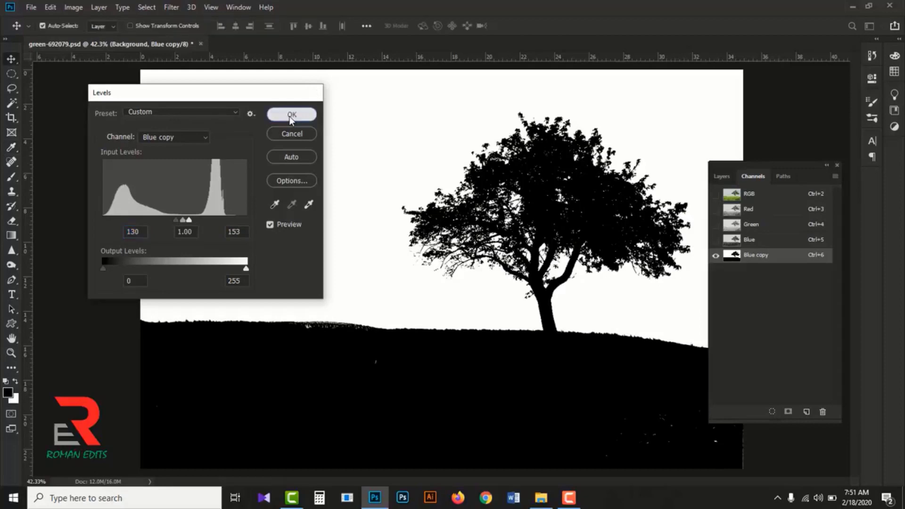
# Paint black with the Brush tool over the stray white specks in the middle of the ground area.
pyautogui.click(12, 178)
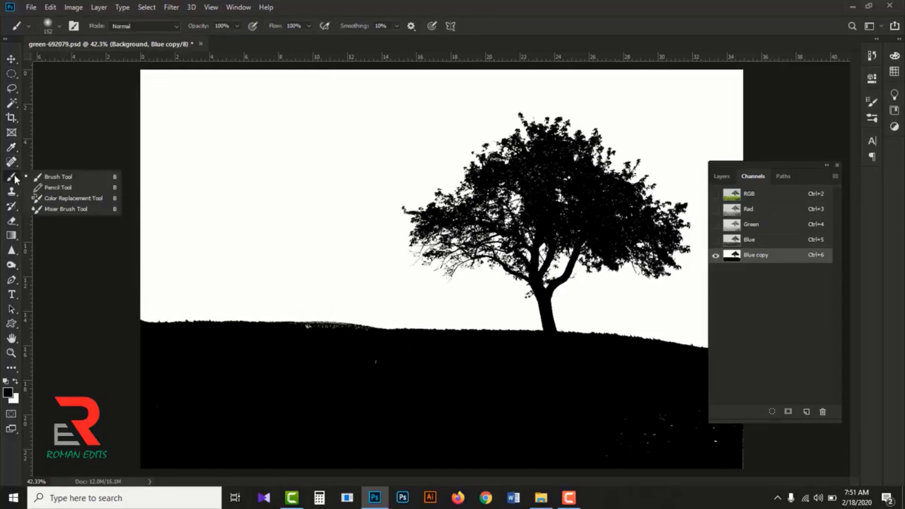
pyautogui.click(69, 177)
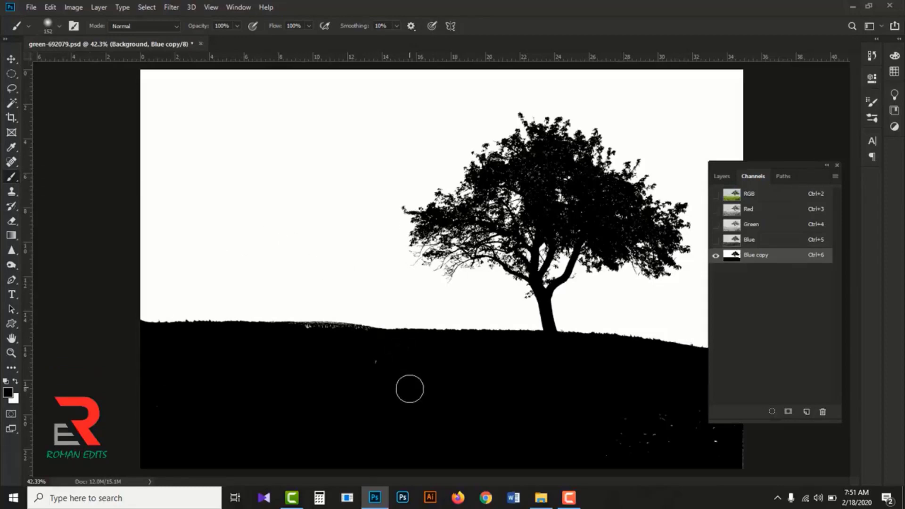
pyautogui.keyDown('ctrl'); pyautogui.click(355, 381); pyautogui.keyUp('ctrl')
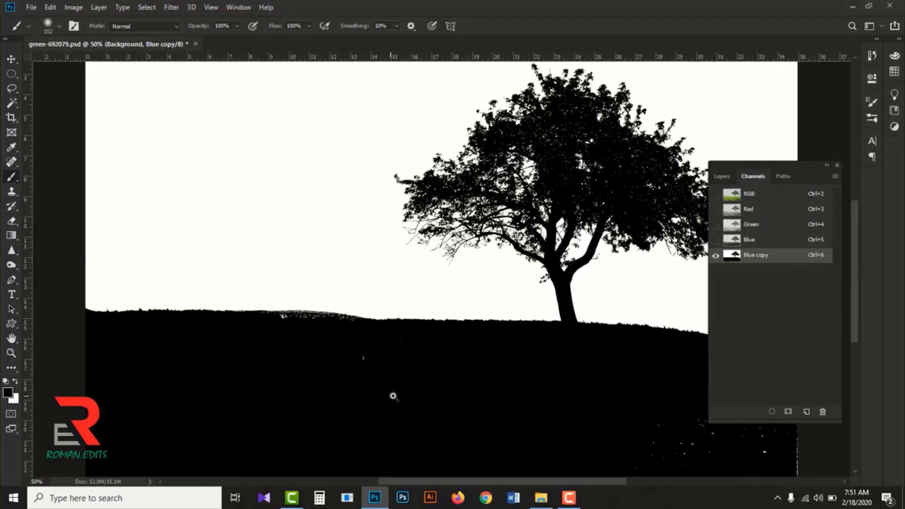
pyautogui.keyDown('ctrl'); pyautogui.click(394, 398); pyautogui.keyUp('ctrl')
pyautogui.moveTo(376, 397); pyautogui.dragTo(378, 340)
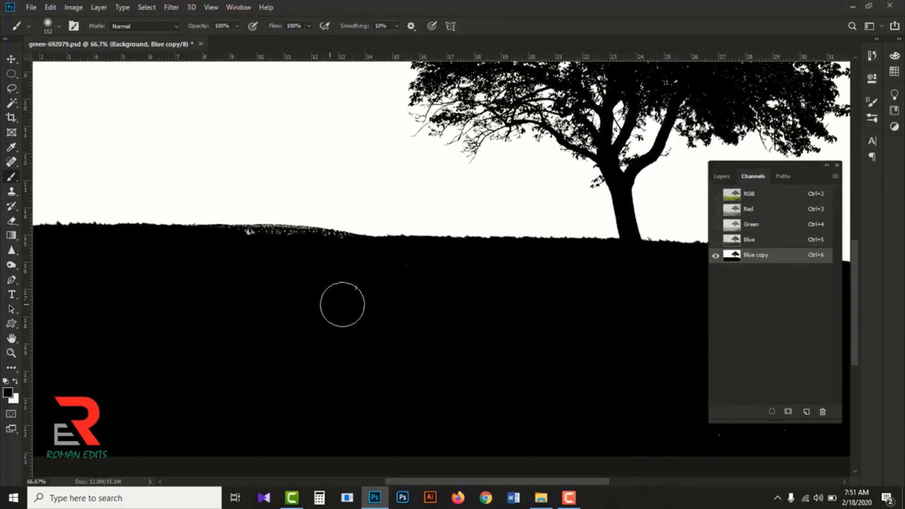
pyautogui.moveTo(343, 290)
pyautogui.mouseDown()
pyautogui.moveTo(396, 290)
pyautogui.moveTo(415, 280)
pyautogui.moveTo(395, 286)
pyautogui.mouseUp()
# Paint the remaining white specks black in the lower-right corner and on the left side of the ground.
pyautogui.moveTo(565, 361); pyautogui.dragTo(241, 304)
pyautogui.moveTo(449, 333)
pyautogui.mouseDown()
pyautogui.moveTo(484, 343)
pyautogui.moveTo(439, 371)
pyautogui.moveTo(573, 374)
pyautogui.moveTo(613, 404)
pyautogui.moveTo(609, 240)
pyautogui.mouseUp()
pyautogui.moveTo(552, 325); pyautogui.dragTo(578, 336)
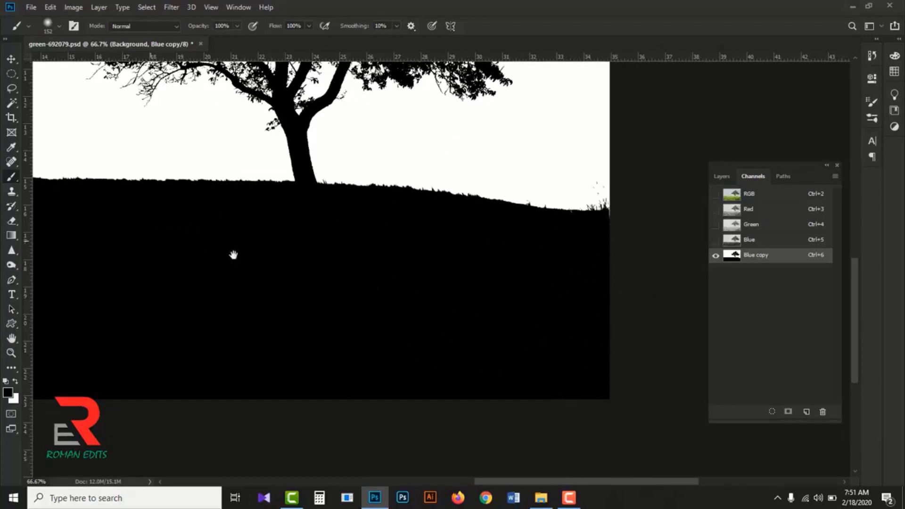
pyautogui.moveTo(235, 254); pyautogui.dragTo(474, 292)
pyautogui.click(104, 361)
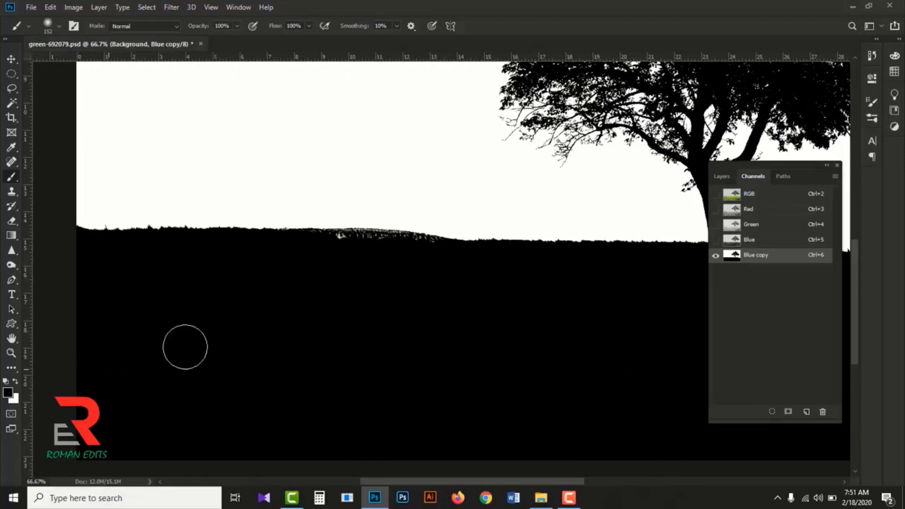
# Reduce the brush size to 59 px for close-up work on the speckled distant hill.
pyautogui.keyDown('ctrl'); pyautogui.click(409, 255); pyautogui.keyUp('ctrl')
pyautogui.keyDown('ctrl'); pyautogui.click(373, 243); pyautogui.keyUp('ctrl')
pyautogui.keyDown('ctrl'); pyautogui.click(374, 244); pyautogui.keyUp('ctrl')
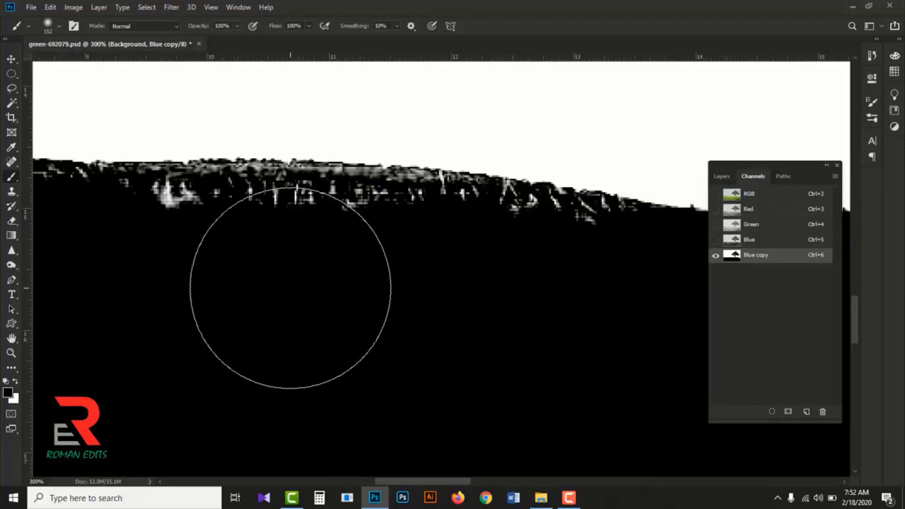
pyautogui.press('[')
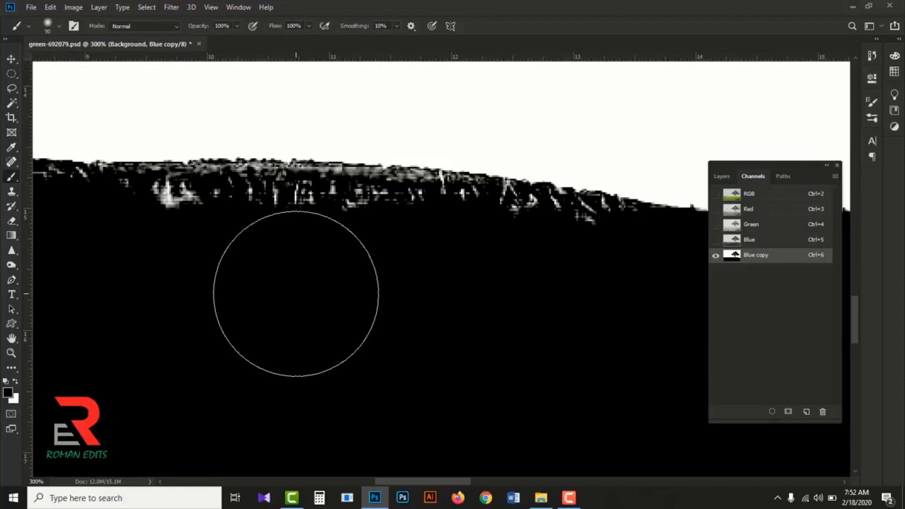
pyautogui.click(59, 27)
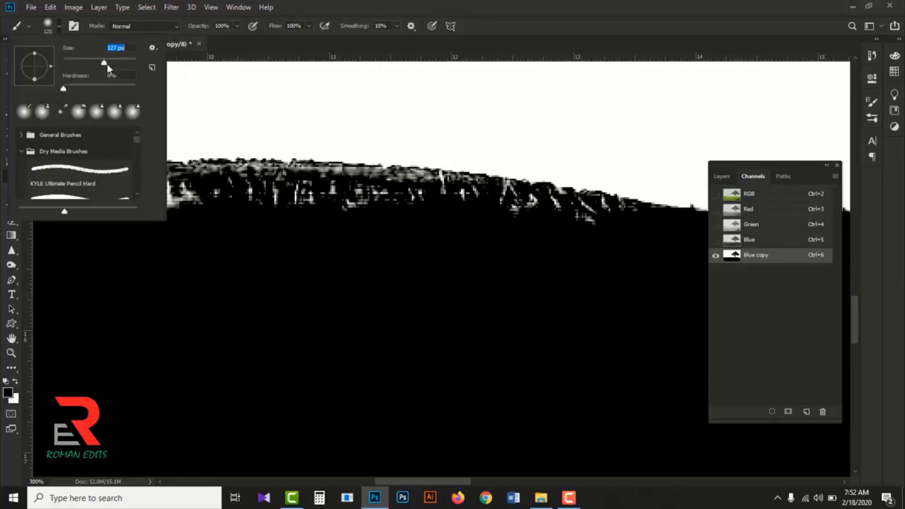
pyautogui.moveTo(105, 63); pyautogui.dragTo(83, 63)
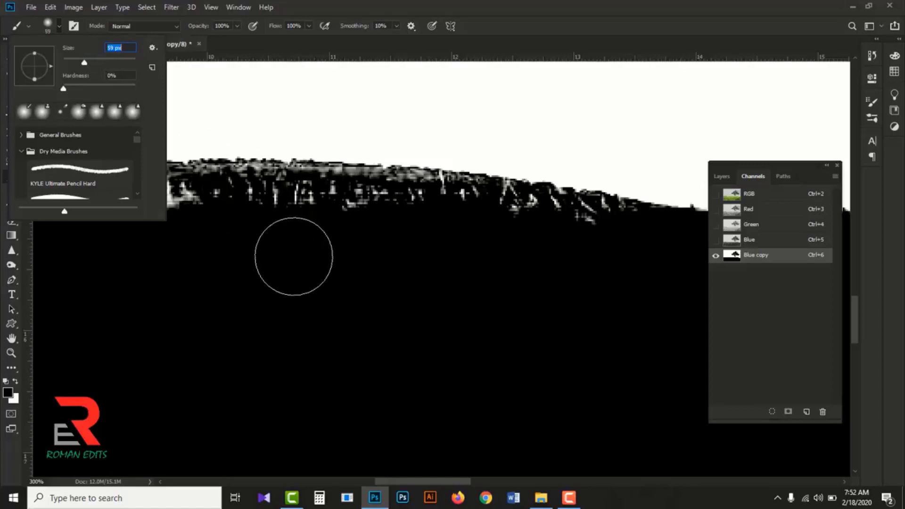
pyautogui.click(514, 29)
# Reduce the brush to 15 px and paint black along the speckled lower part of the distant hill.
pyautogui.press('[')
pyautogui.press('[')
pyautogui.press('[')
pyautogui.press('[')
pyautogui.press('[')
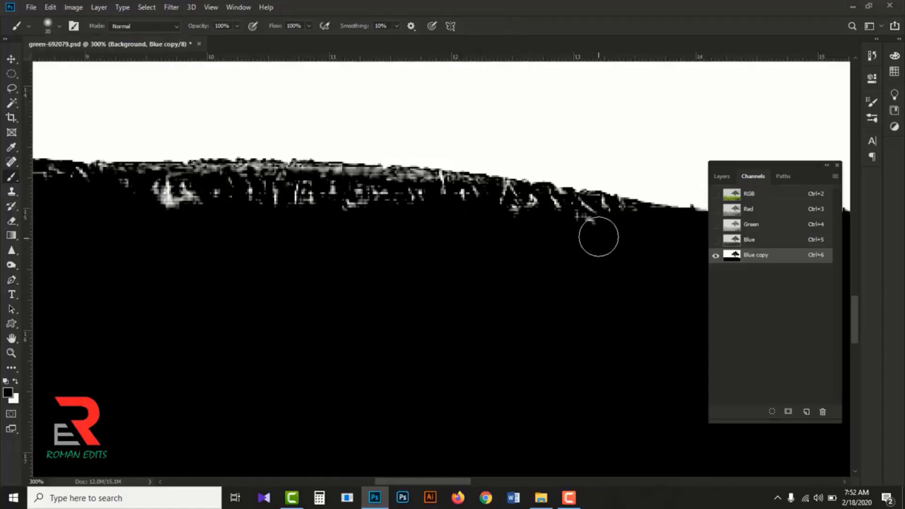
pyautogui.press('[')
pyautogui.press('[')
pyautogui.moveTo(606, 218)
pyautogui.mouseDown()
pyautogui.moveTo(434, 180)
pyautogui.moveTo(325, 180)
pyautogui.moveTo(480, 204)
pyautogui.moveTo(247, 216)
pyautogui.moveTo(181, 206)
pyautogui.moveTo(211, 200)
pyautogui.moveTo(36, 178)
pyautogui.mouseUp()
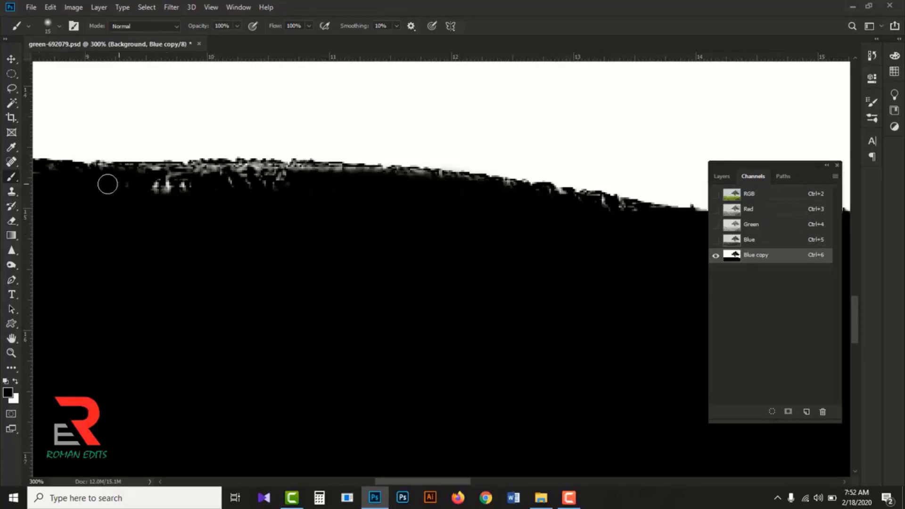
# Reduce the brush to 10 px and paint black over the grey and white specks along the distant hill's upper edge.
pyautogui.press('[')
pyautogui.moveTo(107, 184)
pyautogui.mouseDown()
pyautogui.moveTo(181, 189)
pyautogui.moveTo(104, 174)
pyautogui.moveTo(161, 177)
pyautogui.moveTo(157, 169)
pyautogui.moveTo(223, 167)
pyautogui.moveTo(289, 188)
pyautogui.moveTo(268, 179)
pyautogui.moveTo(383, 172)
pyautogui.moveTo(645, 212)
pyautogui.mouseUp()
pyautogui.press('space')
pyautogui.moveTo(166, 231); pyautogui.dragTo(481, 259)
pyautogui.moveTo(362, 197); pyautogui.dragTo(234, 199)
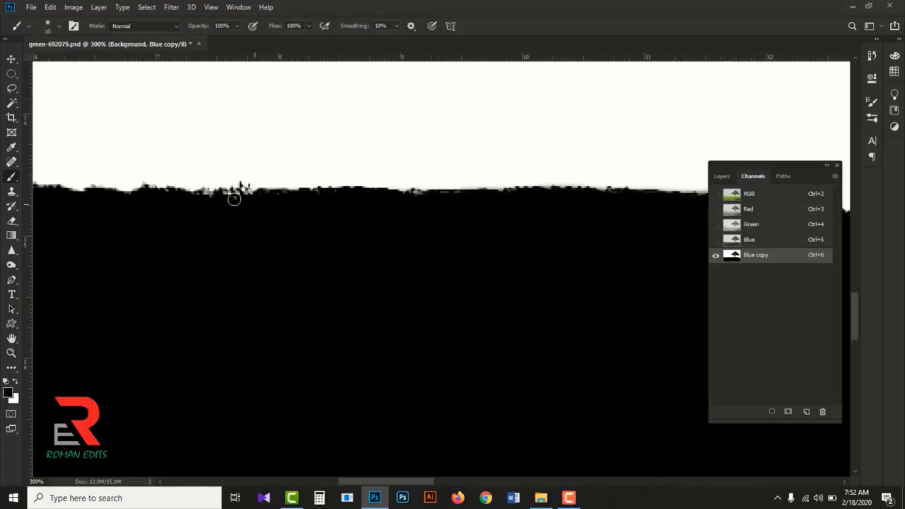
# Load the Blue copy channel as a selection.
pyautogui.keyDown('alt'); pyautogui.click(302, 243); pyautogui.keyUp('alt')
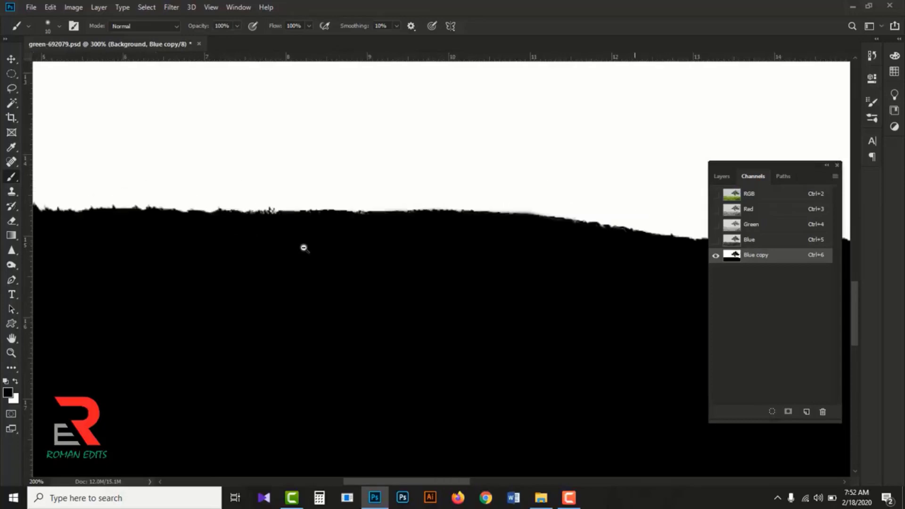
pyautogui.keyDown('alt'); pyautogui.click(304, 247); pyautogui.keyUp('alt')
pyautogui.keyDown('alt'); pyautogui.click(303, 248); pyautogui.keyUp('alt')
pyautogui.keyDown('alt'); pyautogui.click(303, 247); pyautogui.keyUp('alt')
pyautogui.keyDown('alt'); pyautogui.click(304, 248); pyautogui.keyUp('alt')
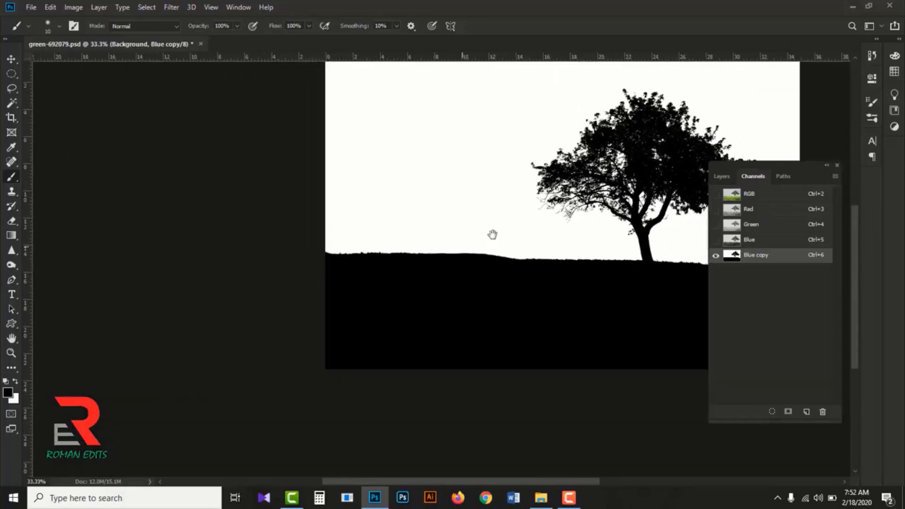
pyautogui.moveTo(492, 234); pyautogui.dragTo(327, 255)
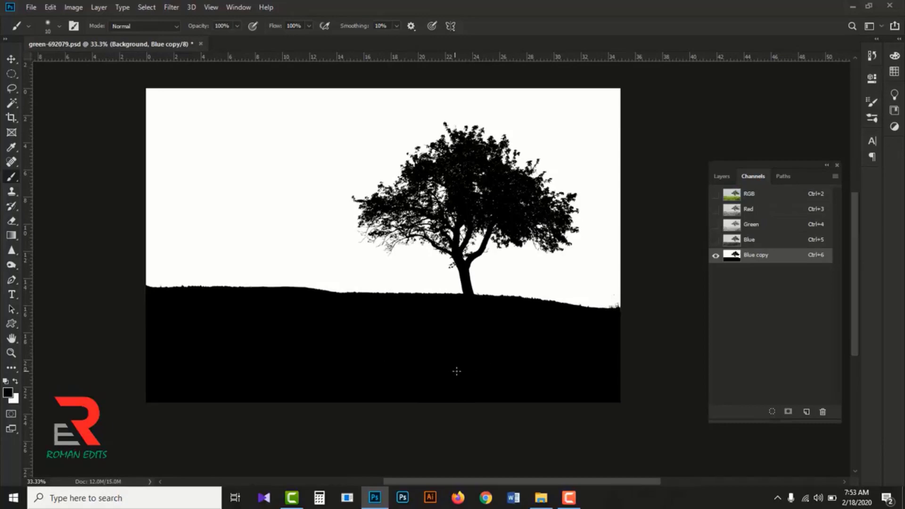
pyautogui.keyDown('ctrl'); pyautogui.click(733, 257); pyautogui.keyUp('ctrl')
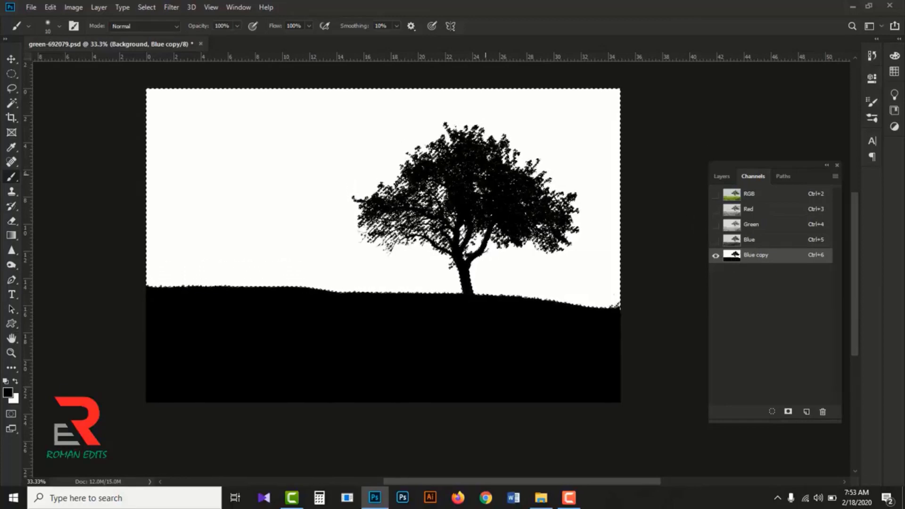
# Return to the layers and invert the selection to cover the tree and the field.
pyautogui.click(718, 177)
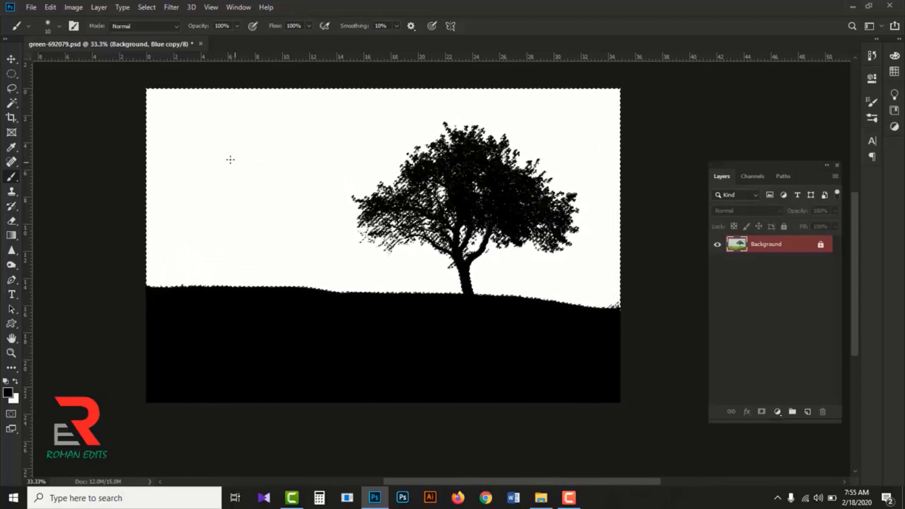
pyautogui.click(149, 10)
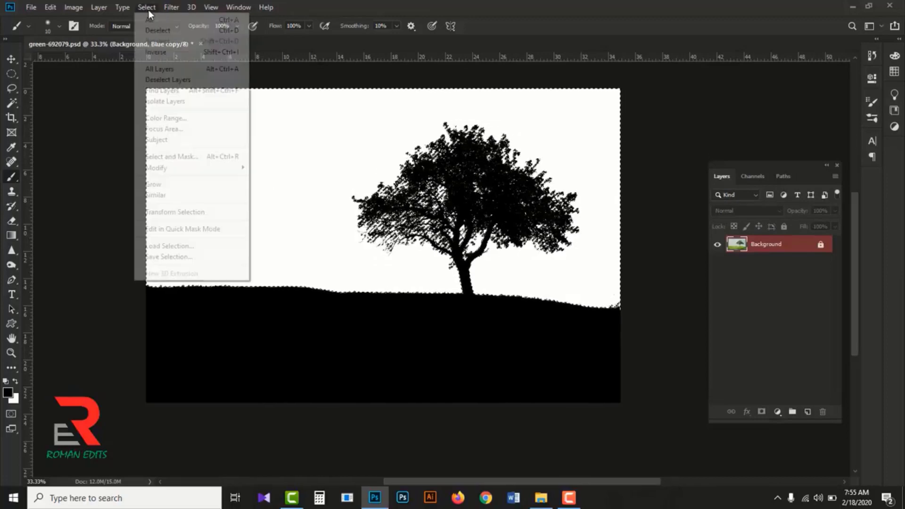
pyautogui.click(162, 55)
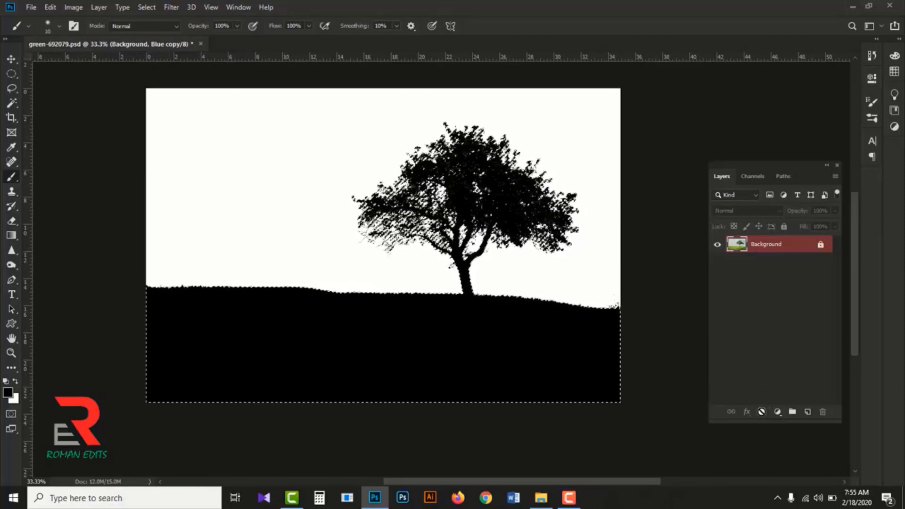
# Unlock the Background layer and add a layer mask to it from the selection.
pyautogui.click(821, 246)
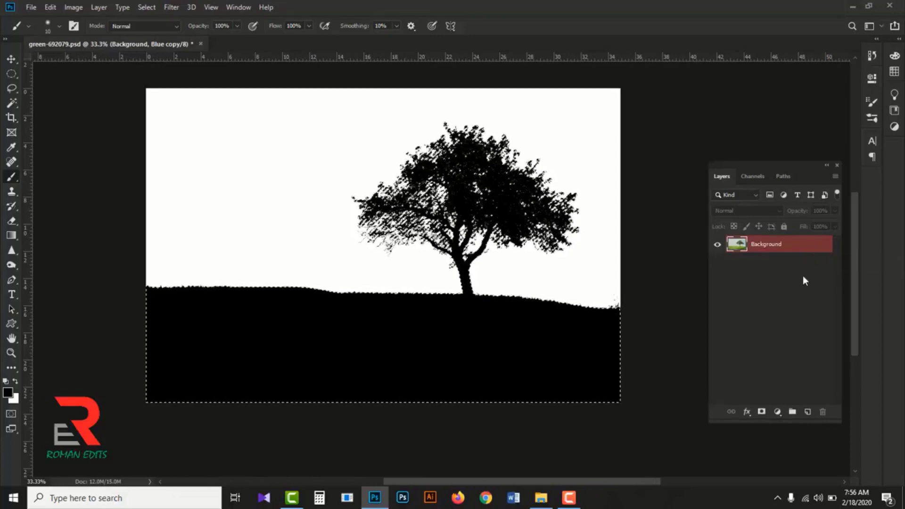
pyautogui.click(761, 412)
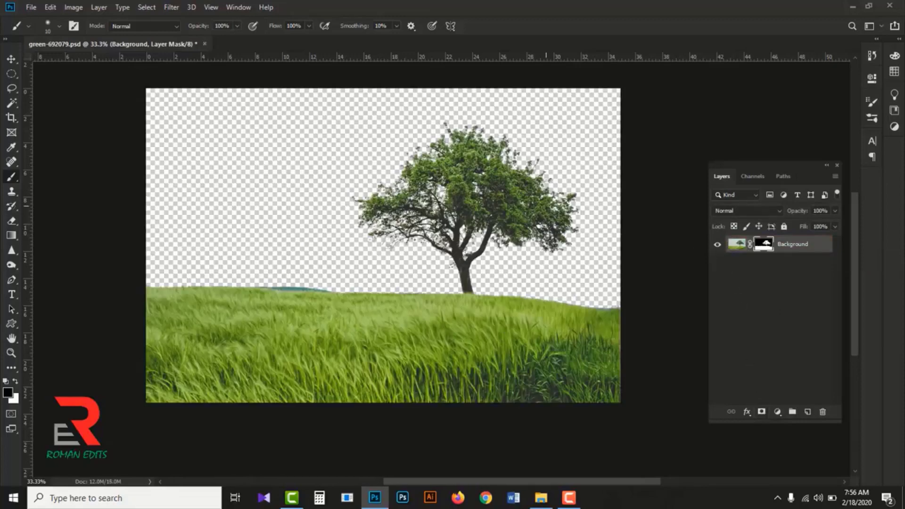
# Examine the masked tree's foliage, branches, trunk and crown up close, as well as the overall cutout.
pyautogui.scroll(3, 469, 168)
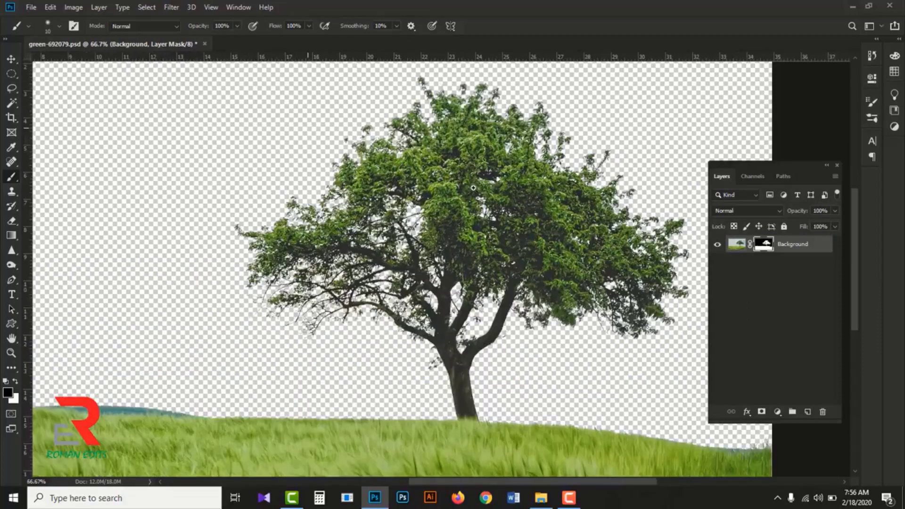
pyautogui.scroll(1, 413, 242)
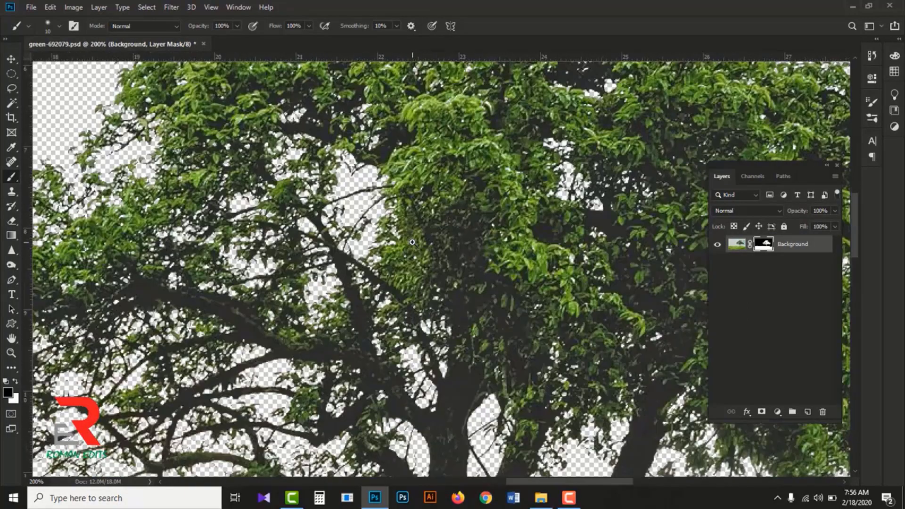
pyautogui.moveTo(475, 177); pyautogui.dragTo(388, 296)
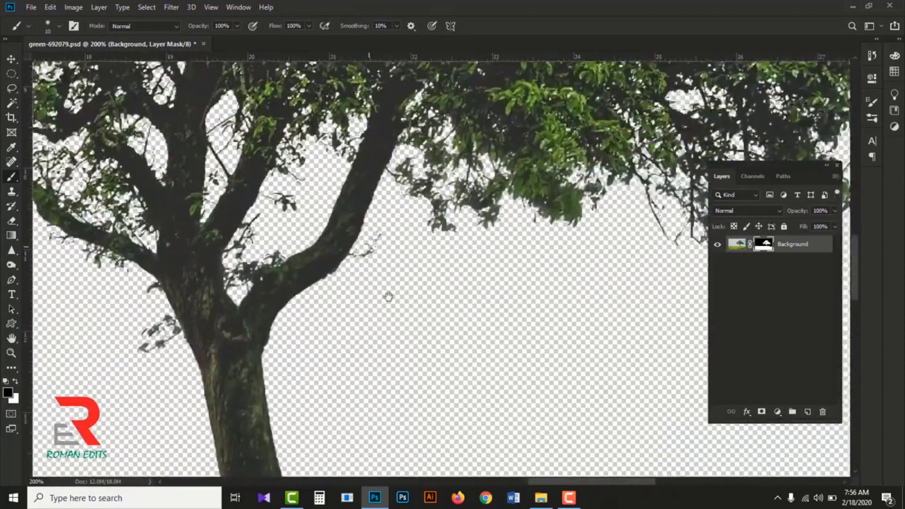
pyautogui.moveTo(303, 337); pyautogui.dragTo(542, 313)
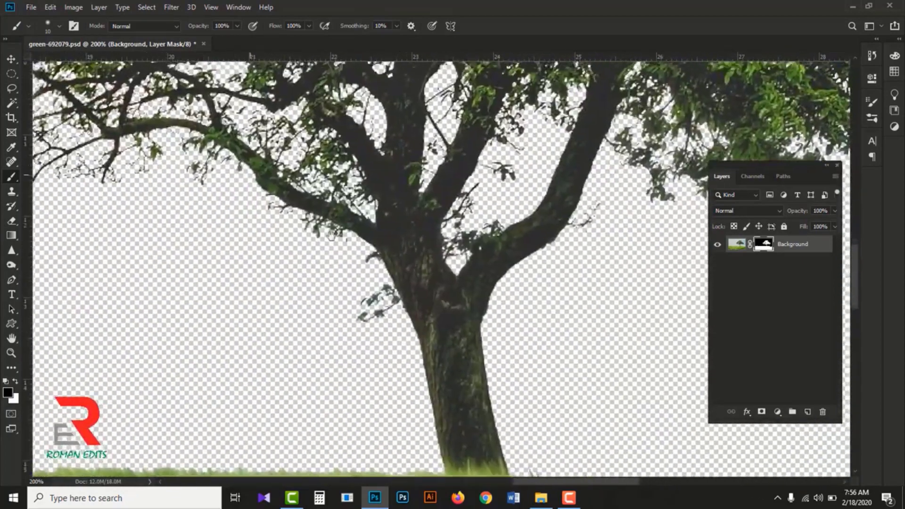
pyautogui.moveTo(332, 236); pyautogui.dragTo(557, 427)
pyautogui.moveTo(497, 71); pyautogui.dragTo(203, 368)
pyautogui.moveTo(583, 71); pyautogui.dragTo(454, 176)
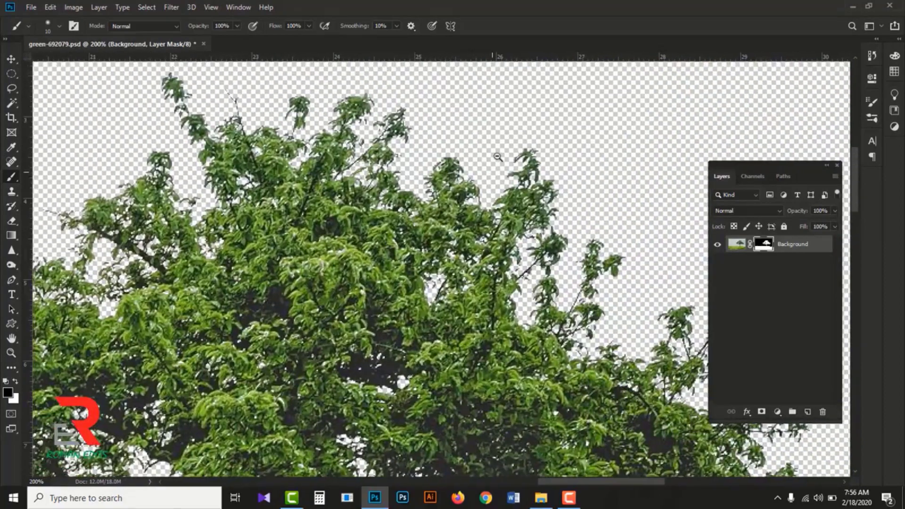
pyautogui.keyDown('alt'); pyautogui.click(505, 181); pyautogui.keyUp('alt')
pyautogui.keyDown('alt'); pyautogui.click(505, 180); pyautogui.keyUp('alt')
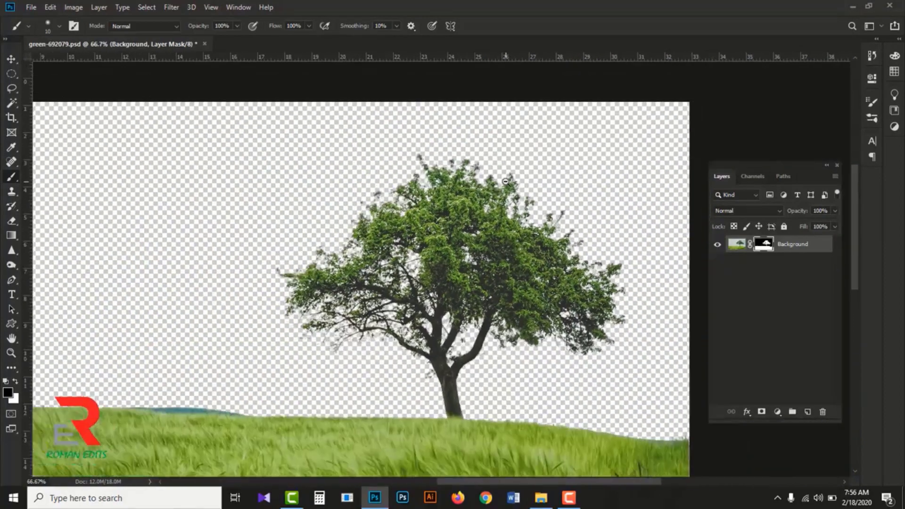
pyautogui.keyDown('alt'); pyautogui.click(506, 181); pyautogui.keyUp('alt')
pyautogui.keyDown('alt'); pyautogui.click(435, 287); pyautogui.keyUp('alt')
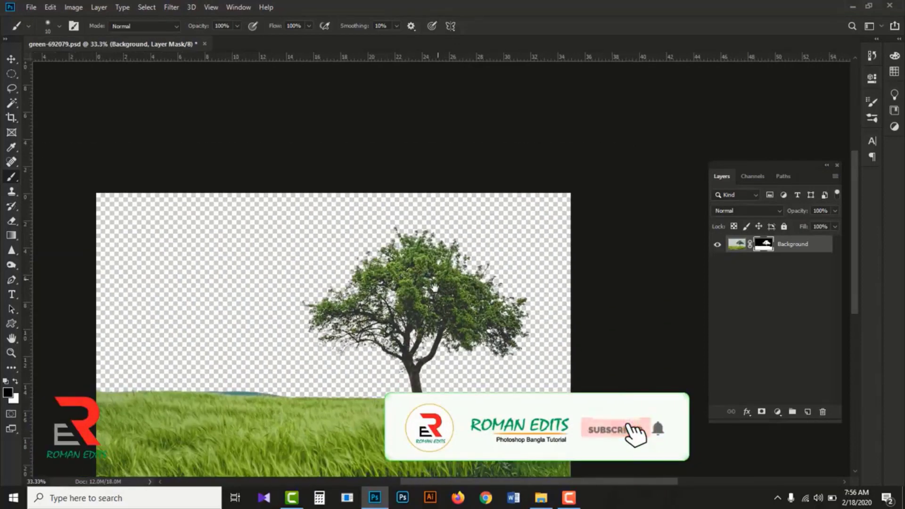
pyautogui.moveTo(435, 288); pyautogui.dragTo(498, 219)
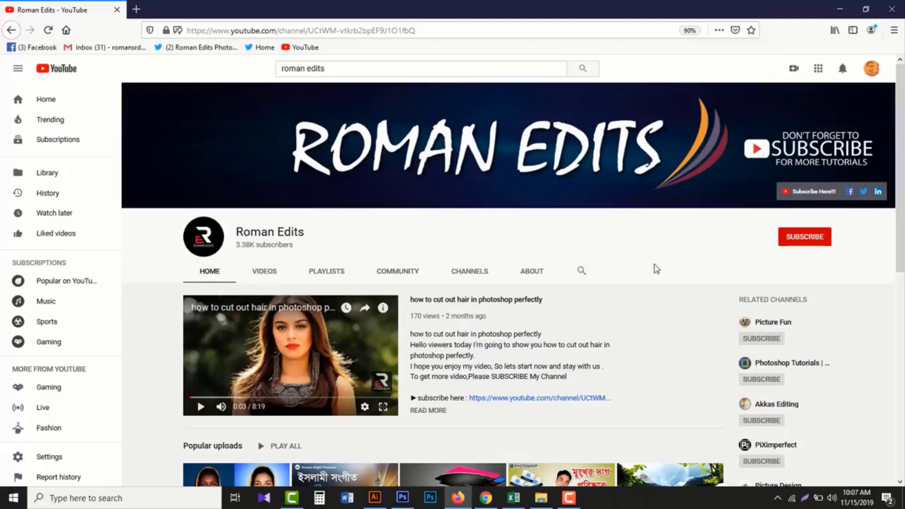
# Subscribe to the Roman Edits channel on YouTube and set its notifications to All.
pyautogui.click(801, 241)
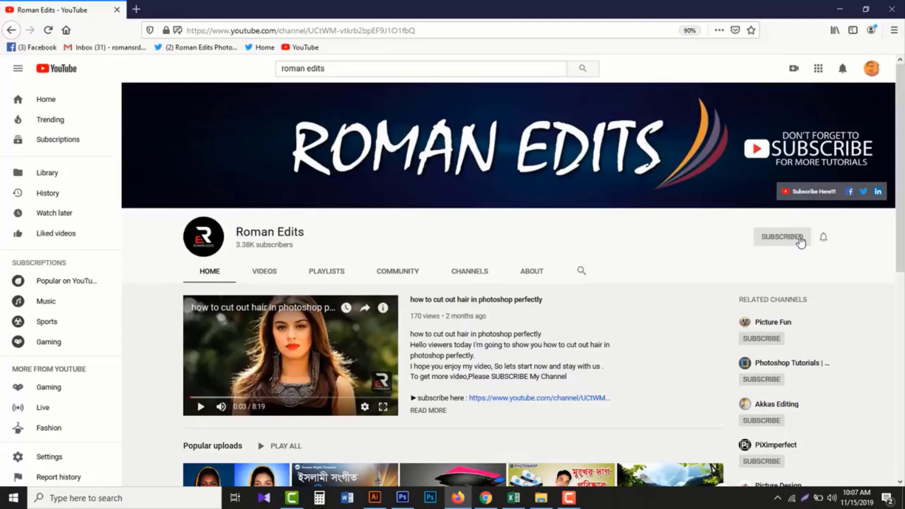
pyautogui.click(824, 238)
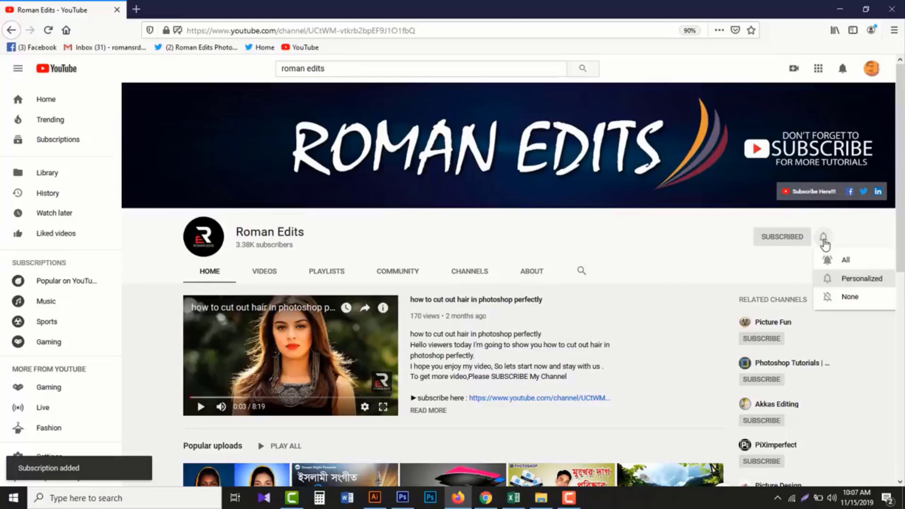
pyautogui.click(846, 264)
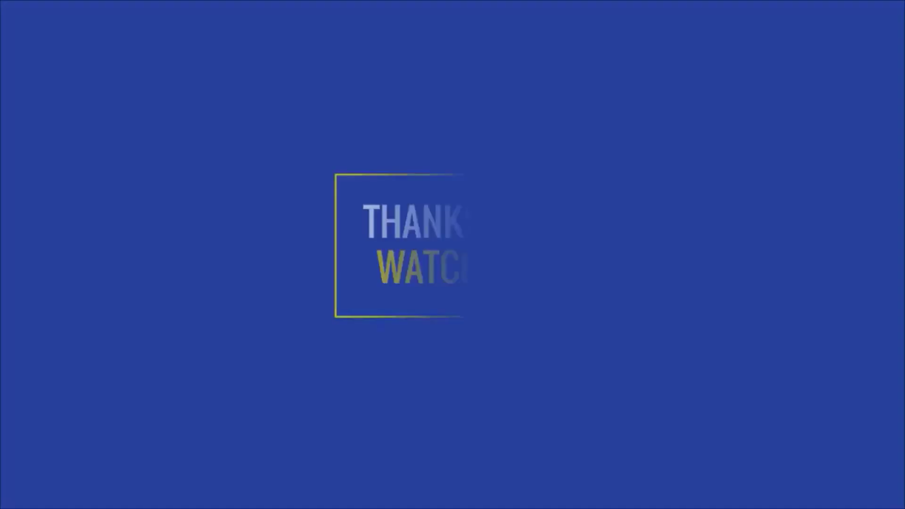